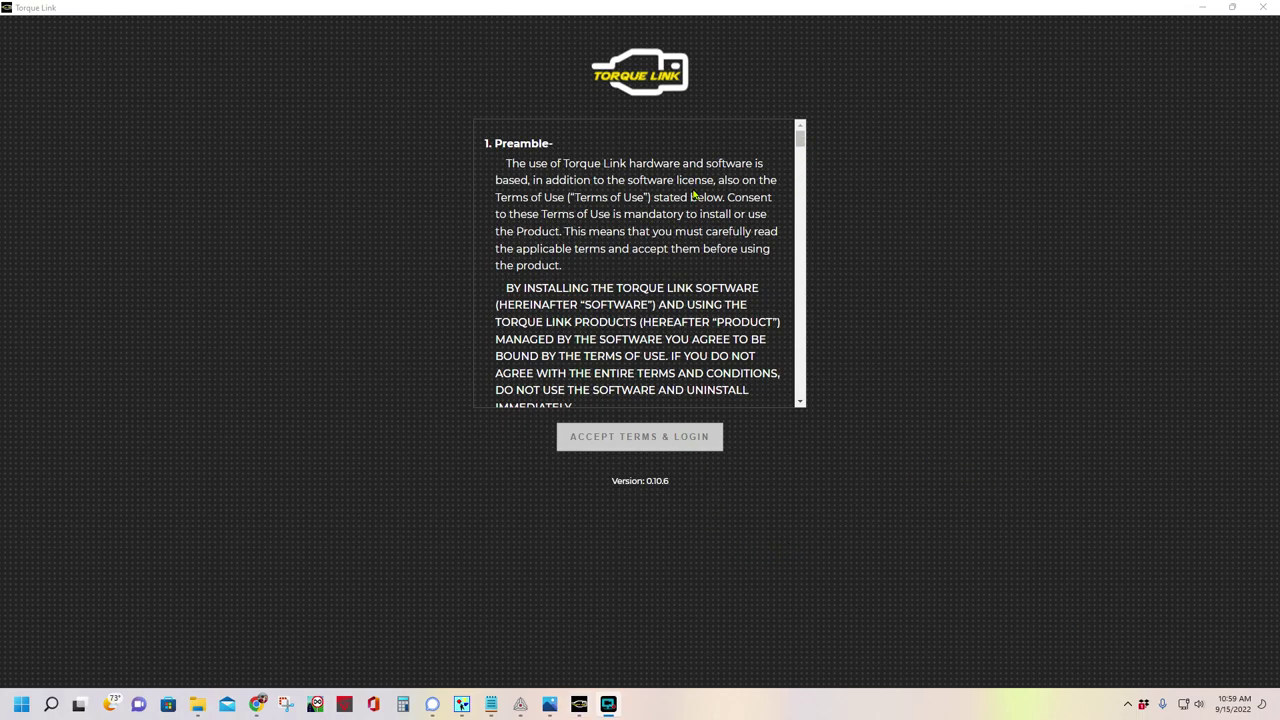
# Accept the Torque Link terms and log in with the account e-mail and password
pyautogui.click(810, 144)
pyautogui.moveTo(810, 144); pyautogui.dragTo(782, 419)
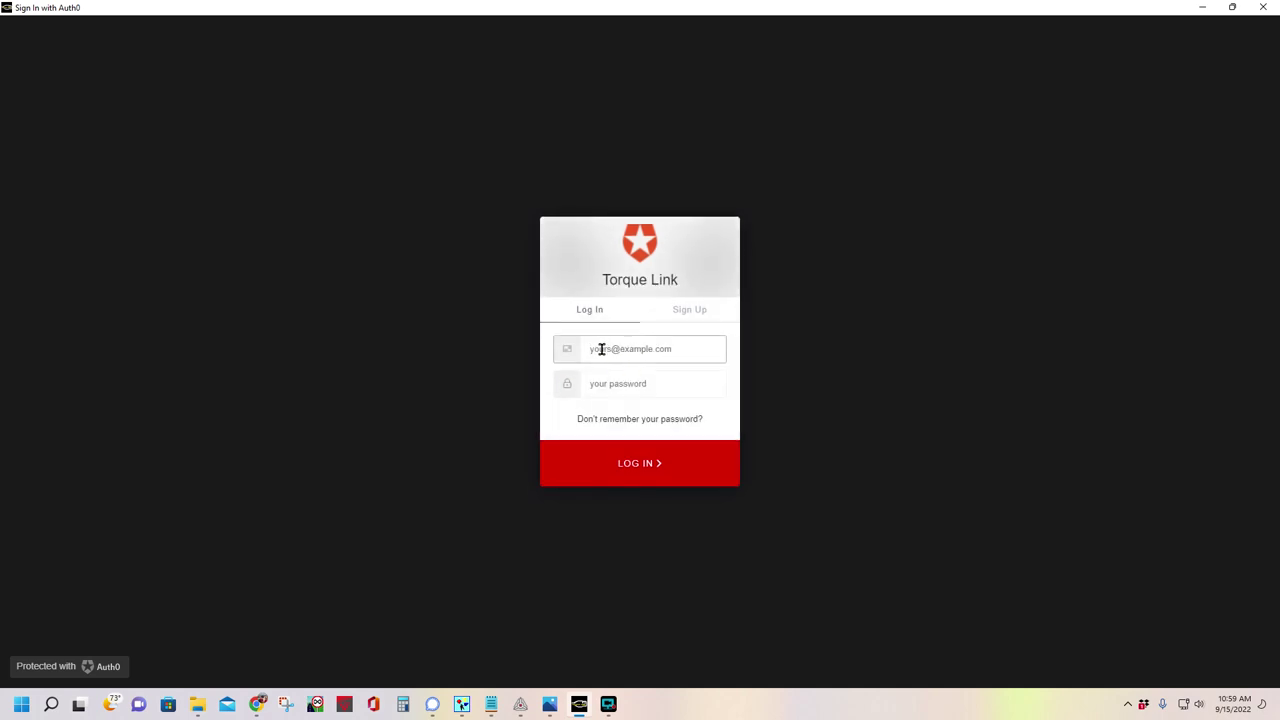
pyautogui.click(602, 382)
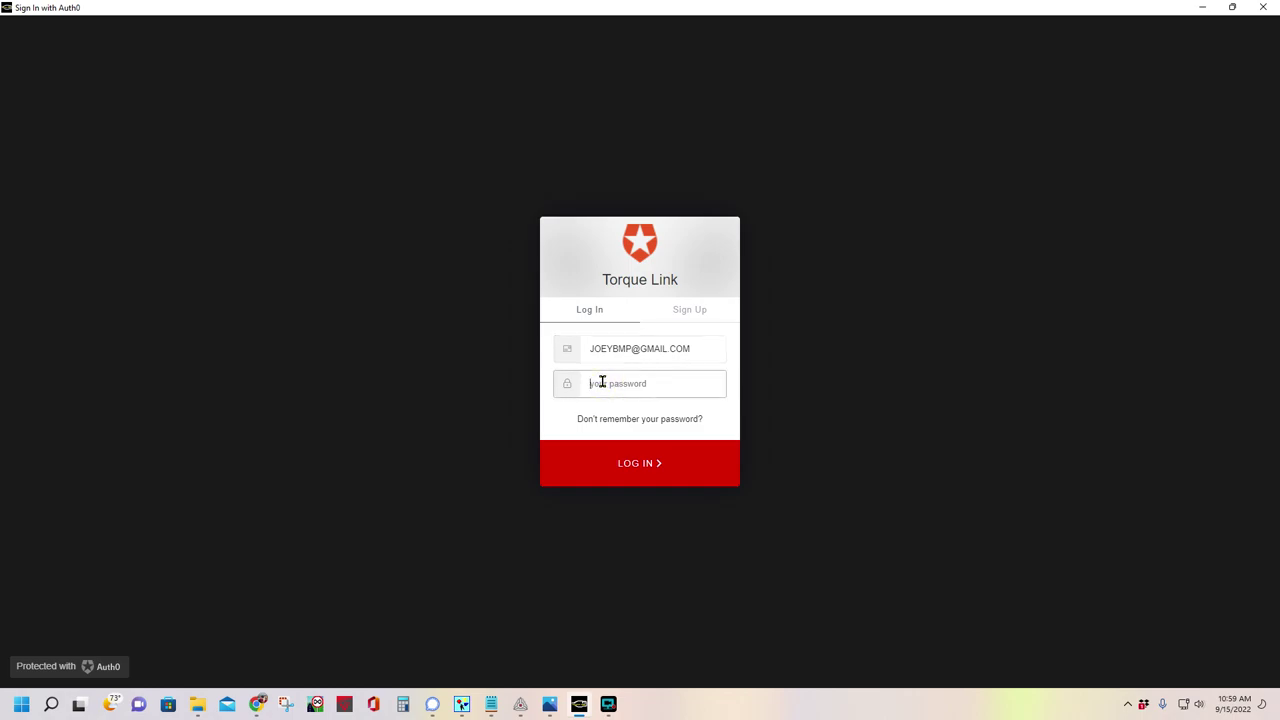
pyautogui.write('****')
pyautogui.press('Return')
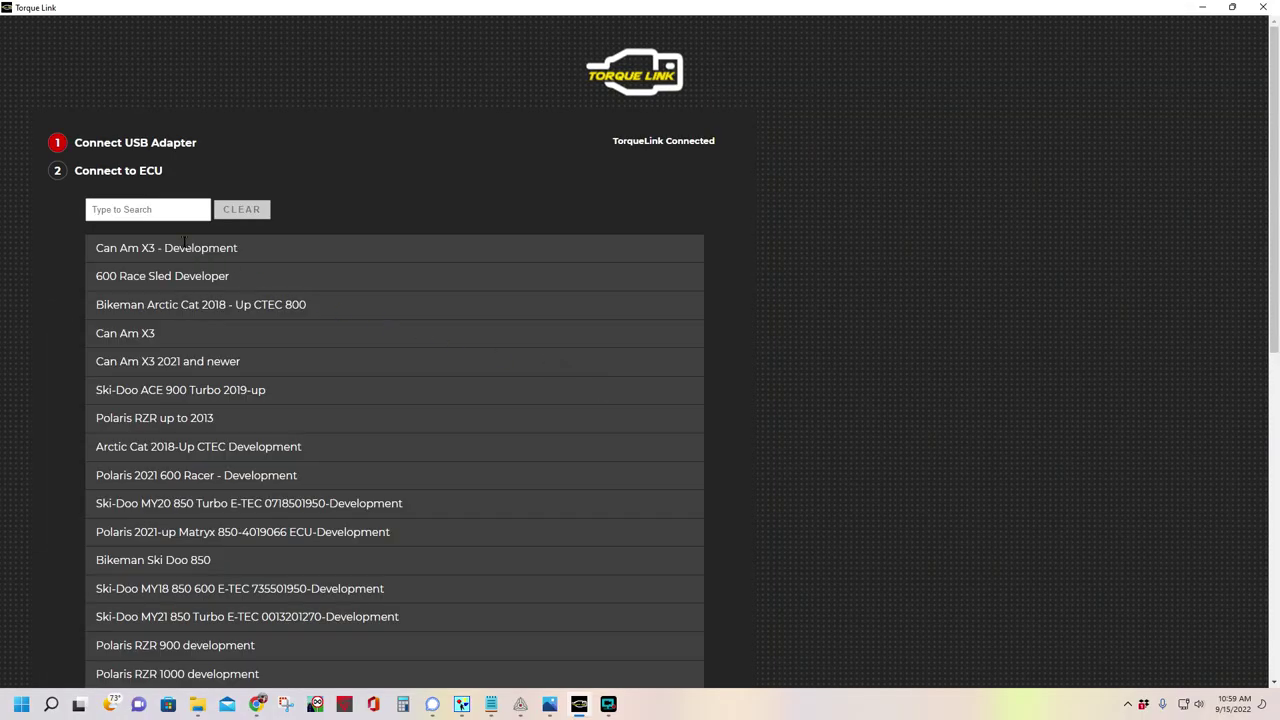
# Filter the ECU list by 'CTEC' and connect to Bikeman Arctic Cat 2018 - Up CTEC 800
pyautogui.click(145, 207)
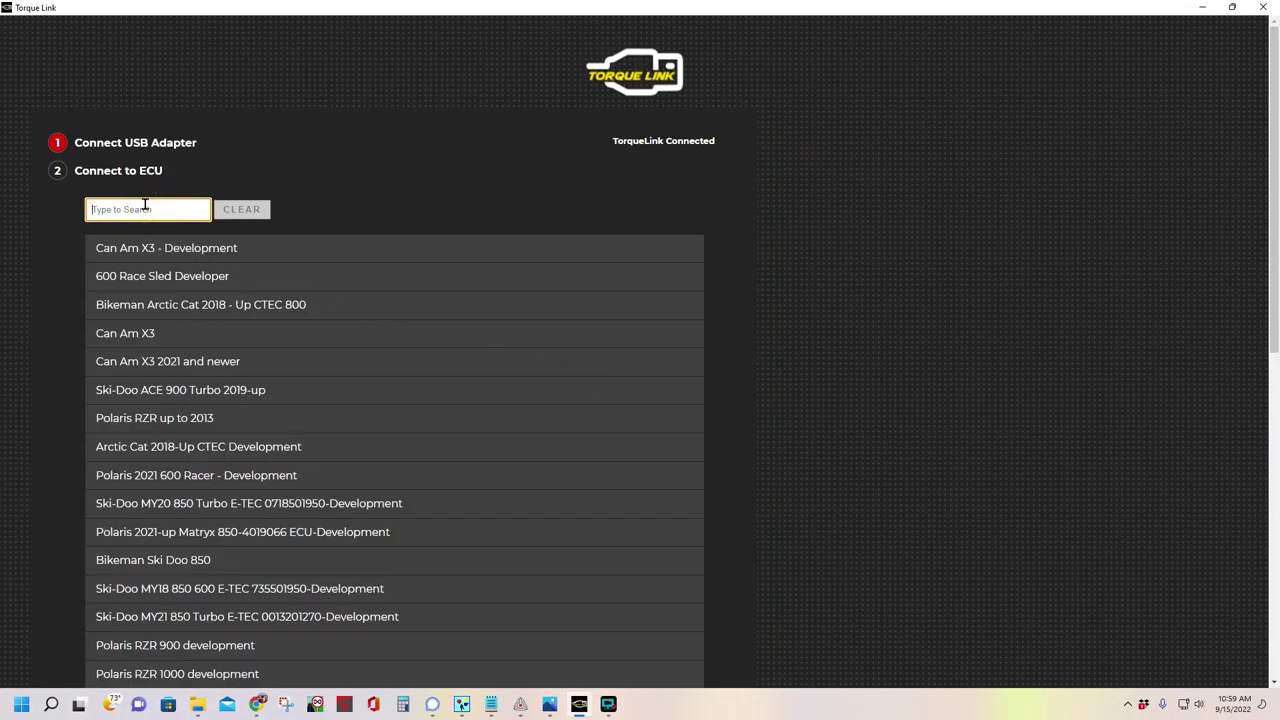
pyautogui.write('ct')
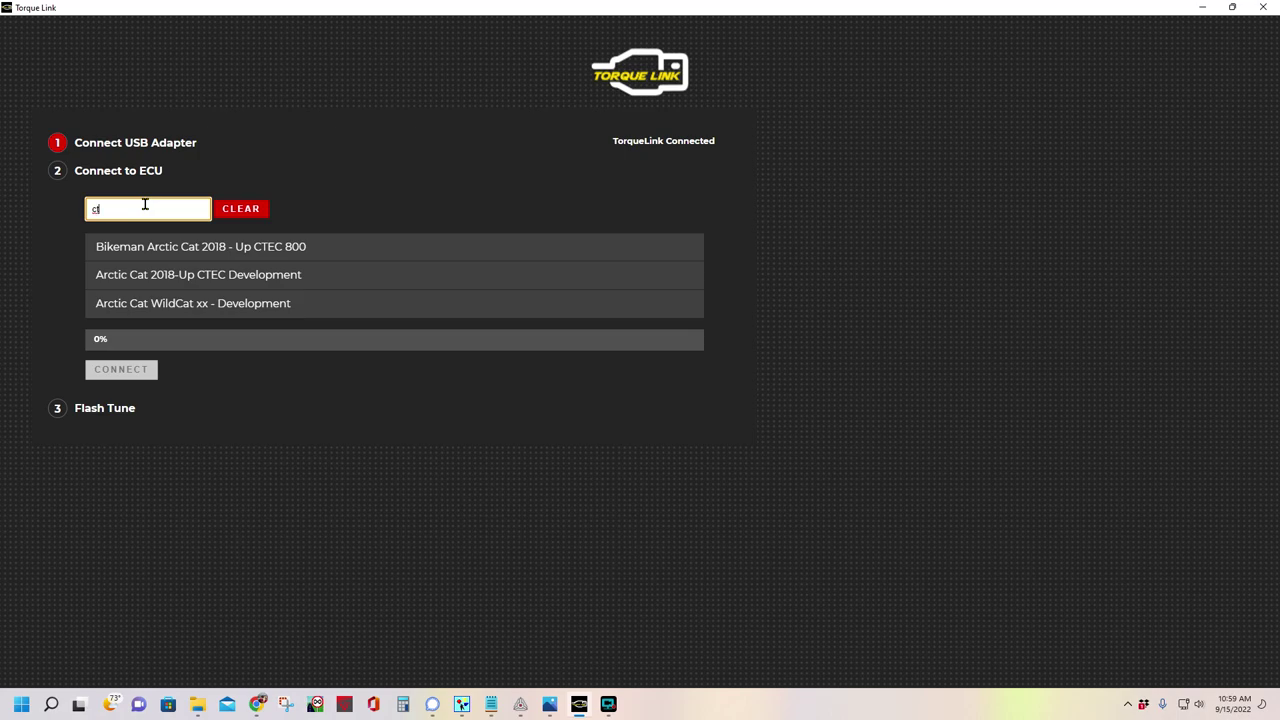
pyautogui.write('ec')
pyautogui.press('BackSpace')
pyautogui.press('BackSpace')
pyautogui.press('BackSpace')
pyautogui.press('BackSpace')
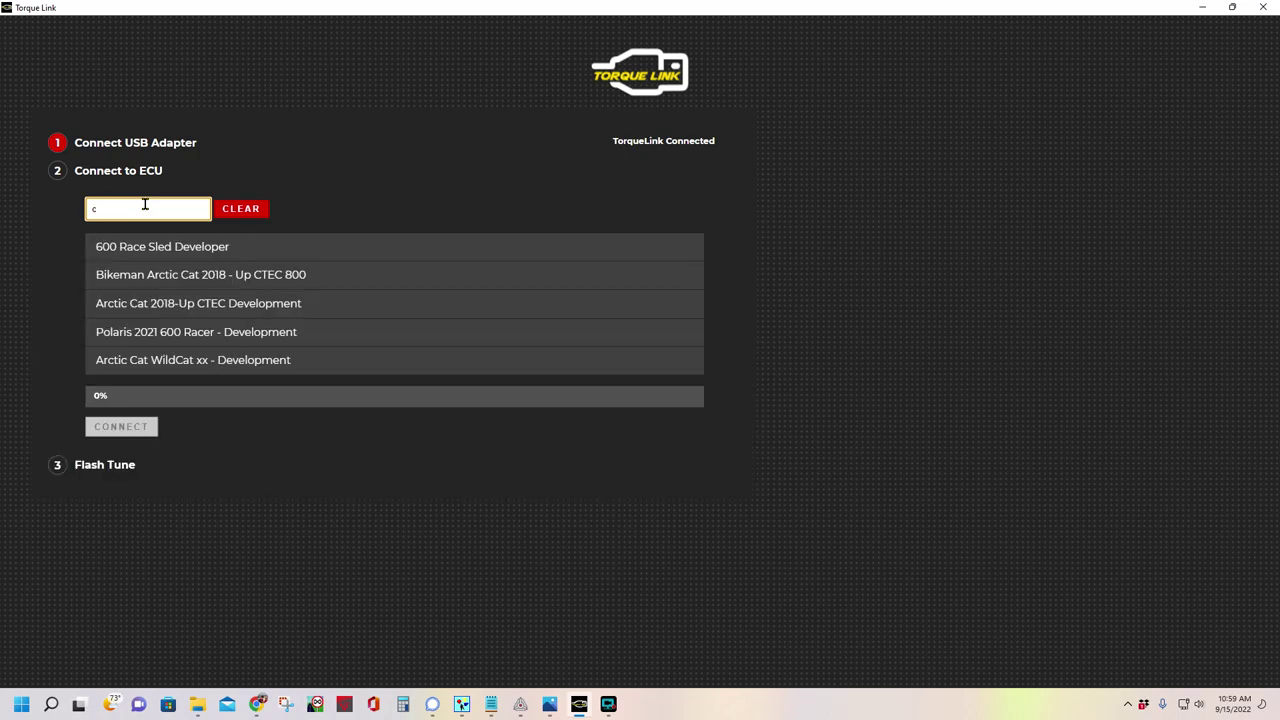
pyautogui.write('CTEC')
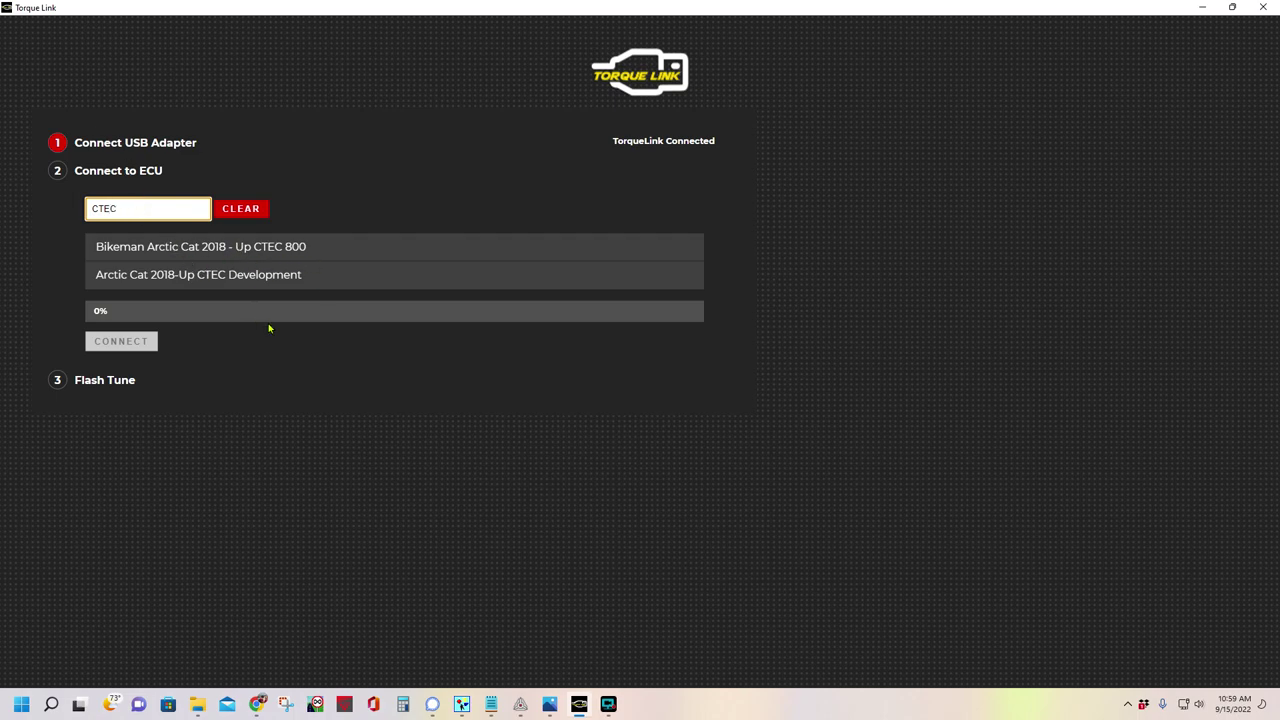
pyautogui.click(309, 256)
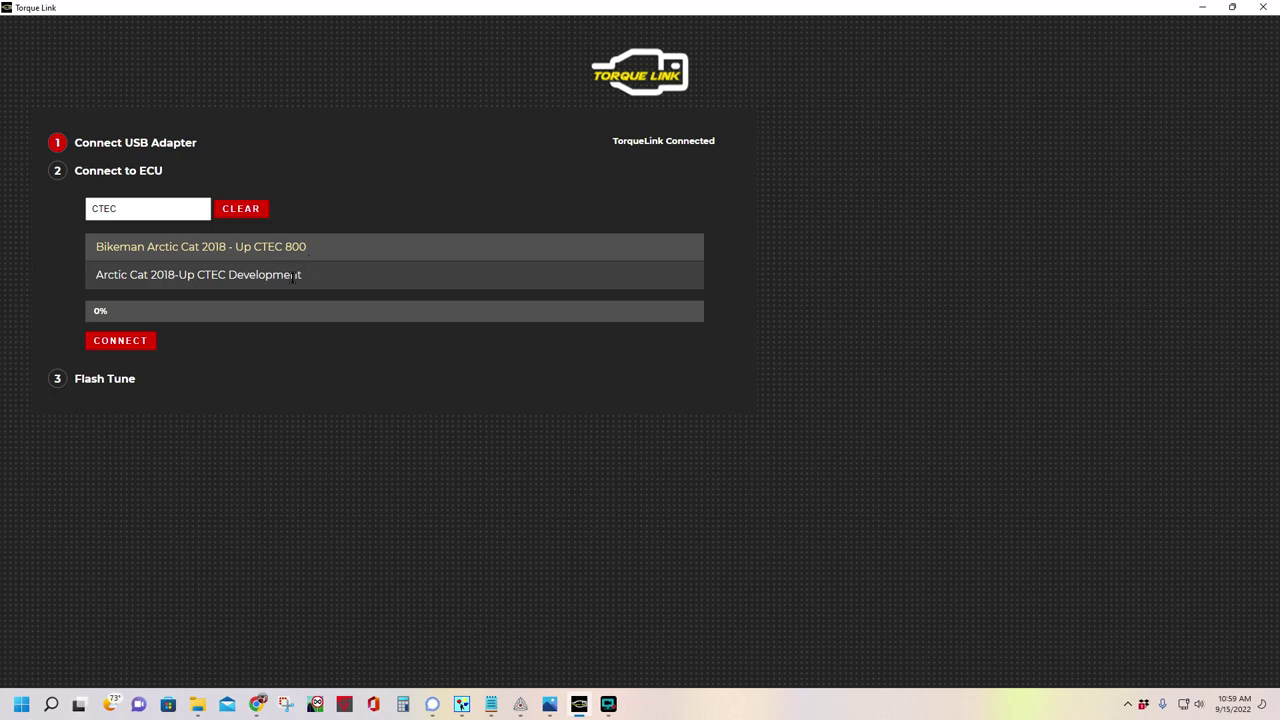
pyautogui.click(293, 276)
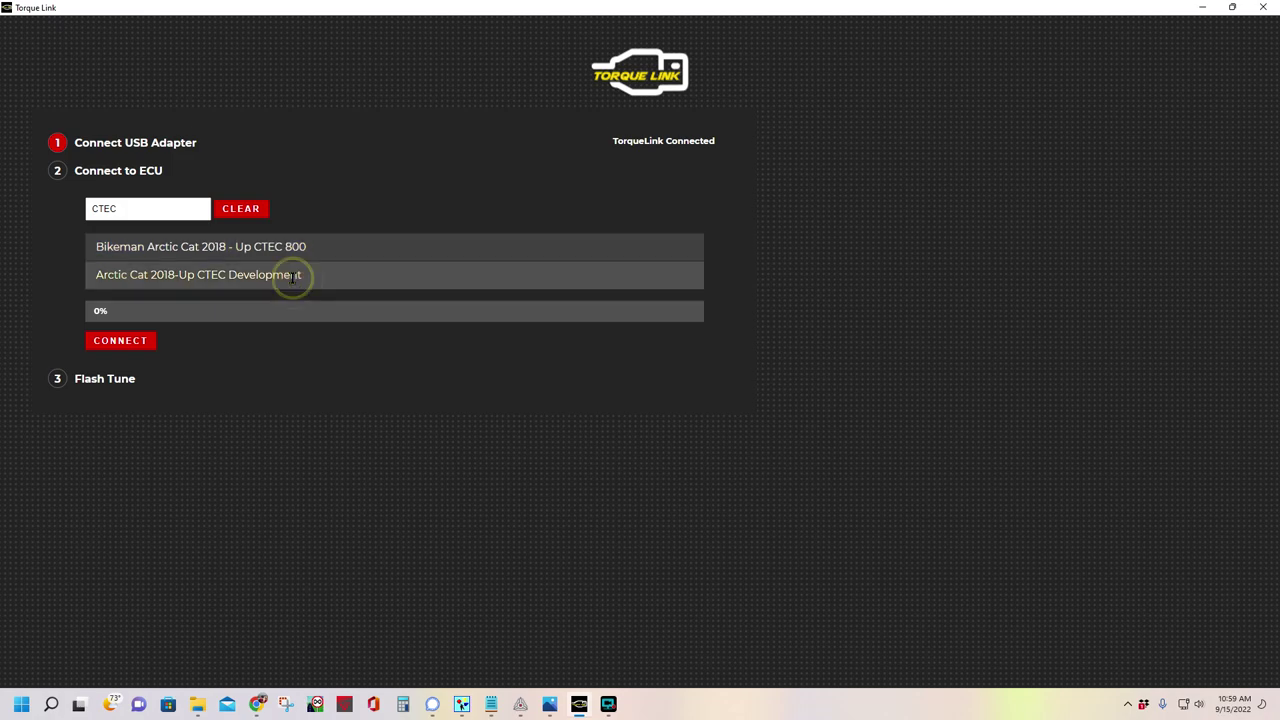
pyautogui.click(328, 241)
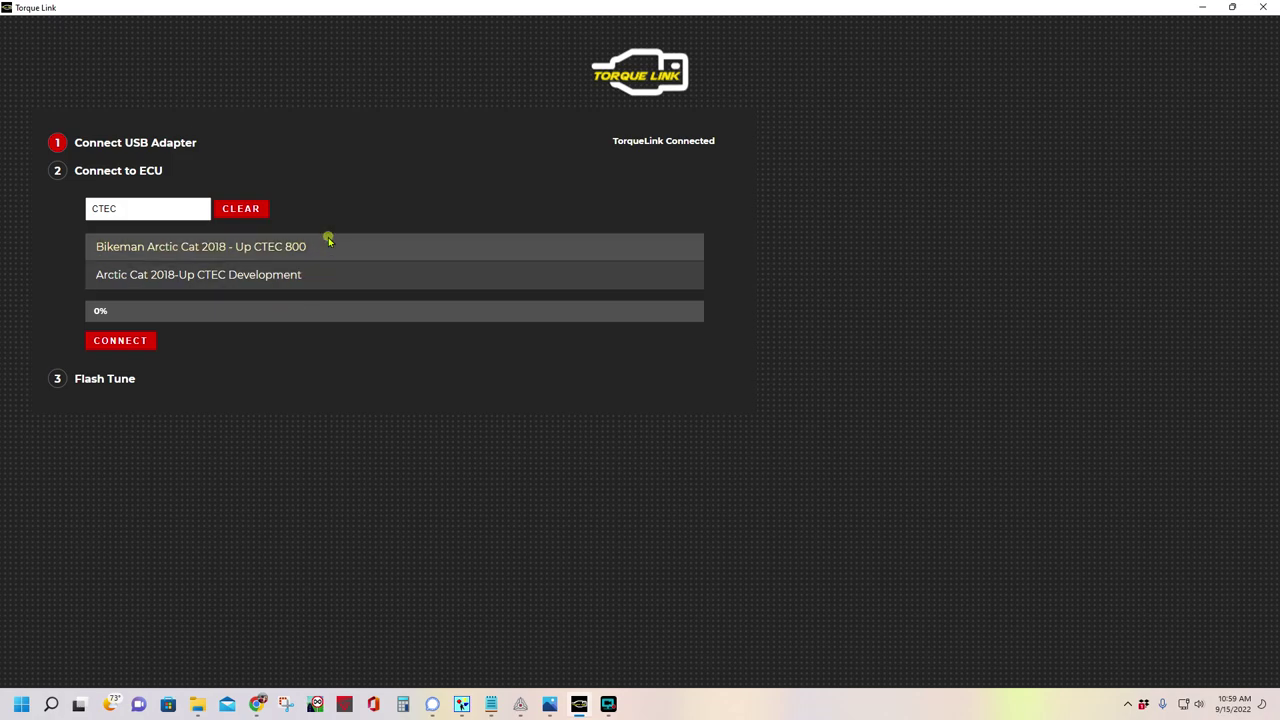
pyautogui.click(123, 341)
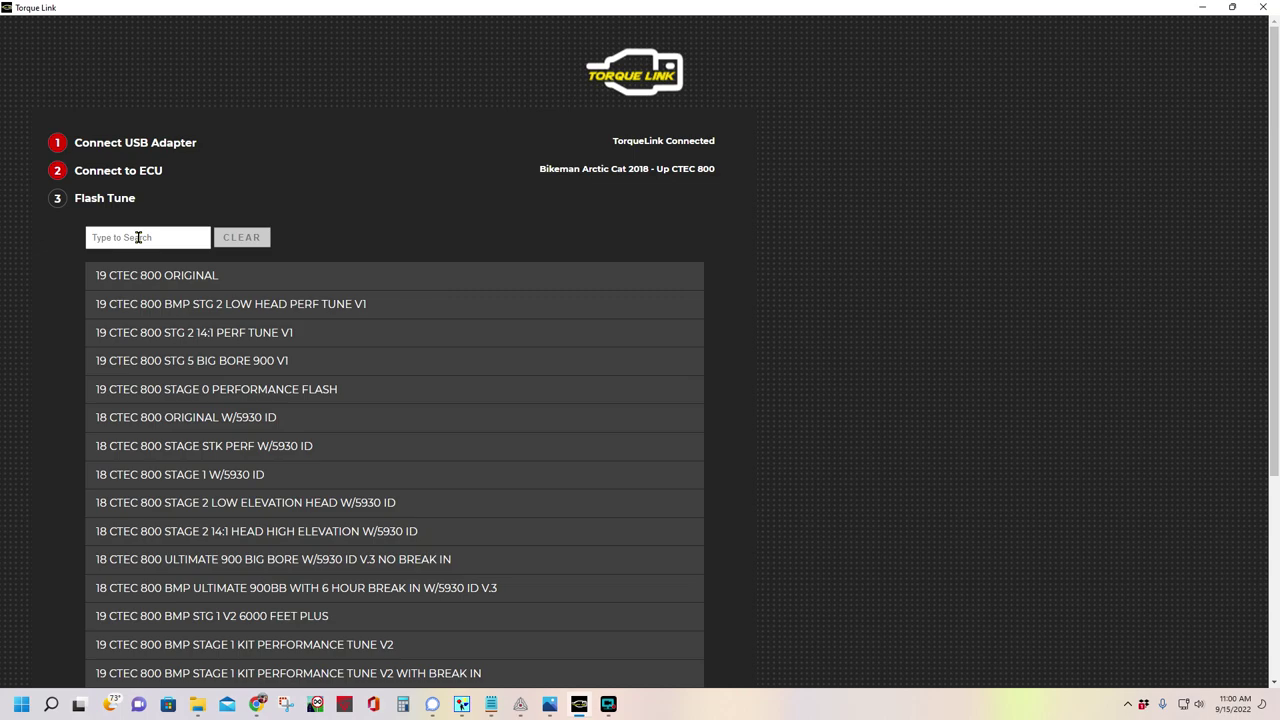
# Search the tunes for '18' and compare the Stage 1, Ultimate 900 big bore and Stage 2 tunes
pyautogui.click(138, 237)
pyautogui.write('18')
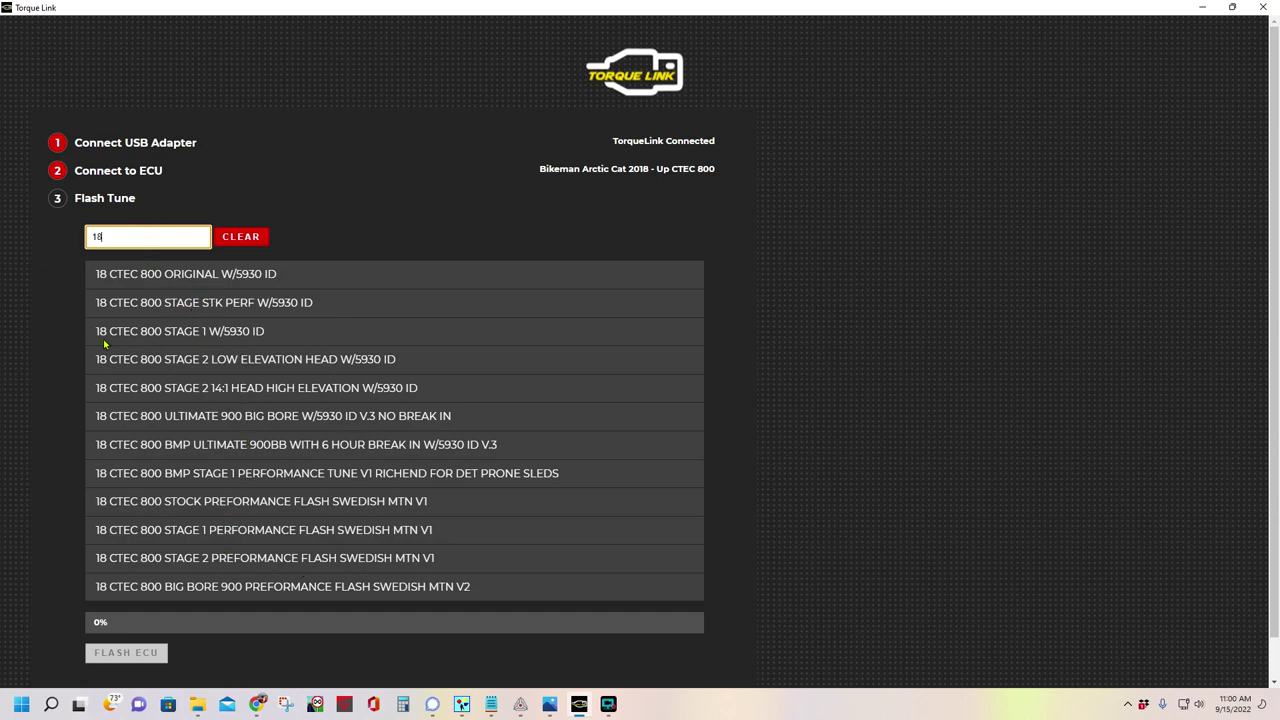
pyautogui.click(294, 338)
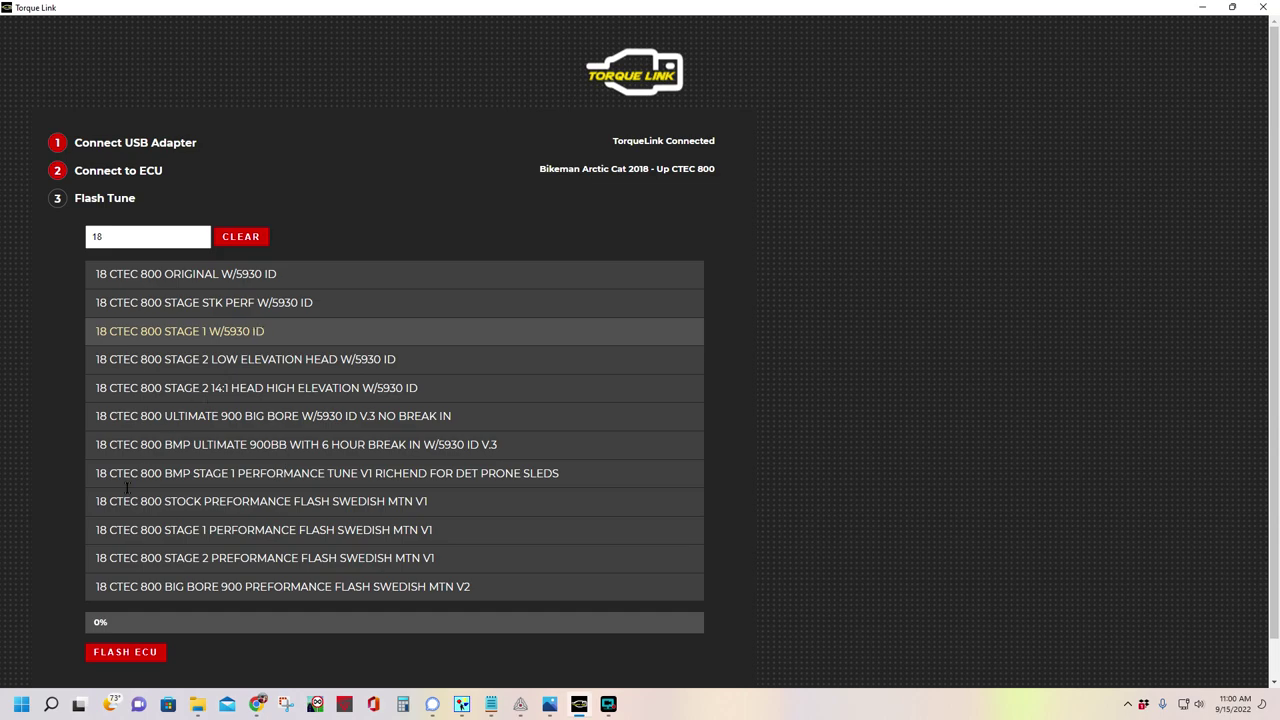
pyautogui.click(275, 416)
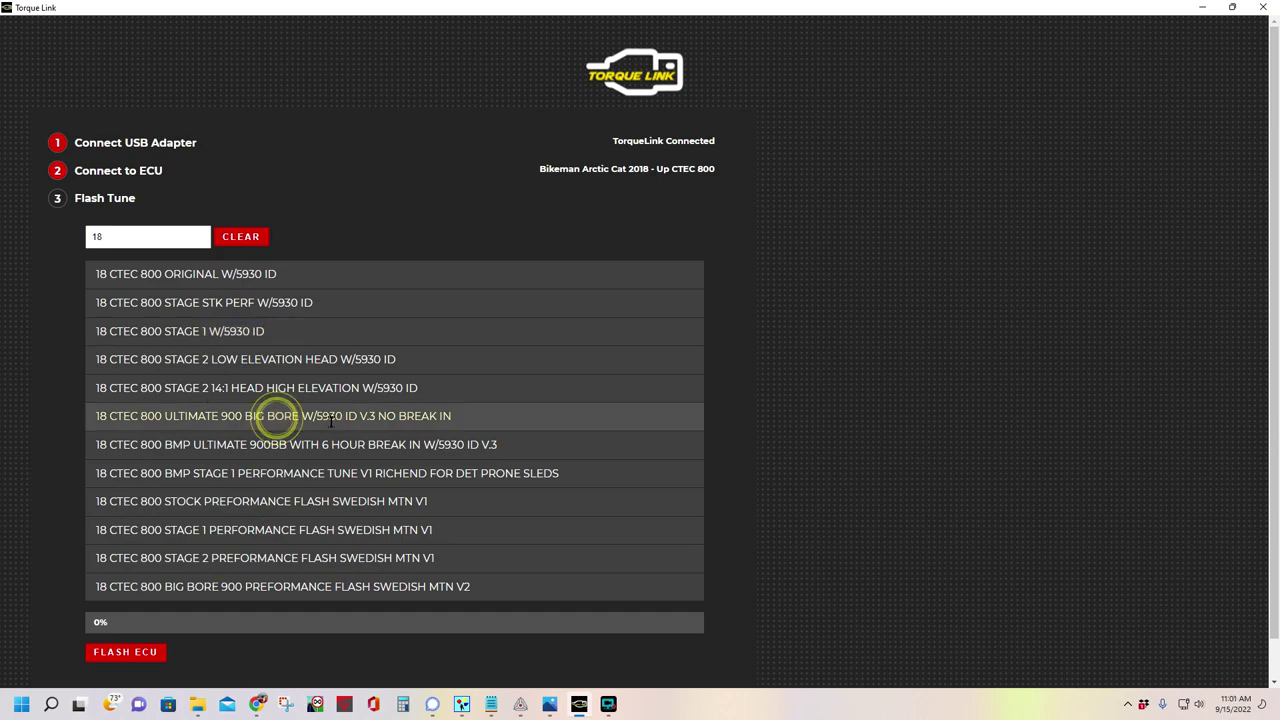
pyautogui.click(258, 359)
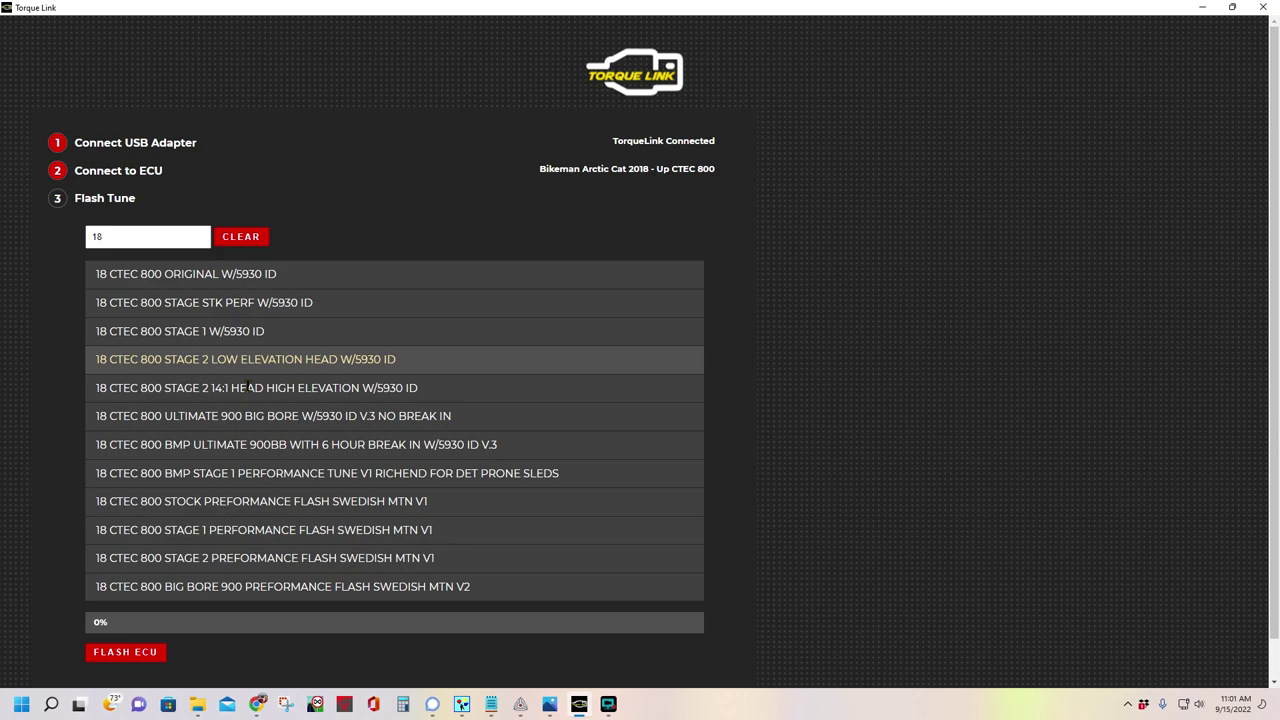
pyautogui.click(249, 388)
pyautogui.click(201, 331)
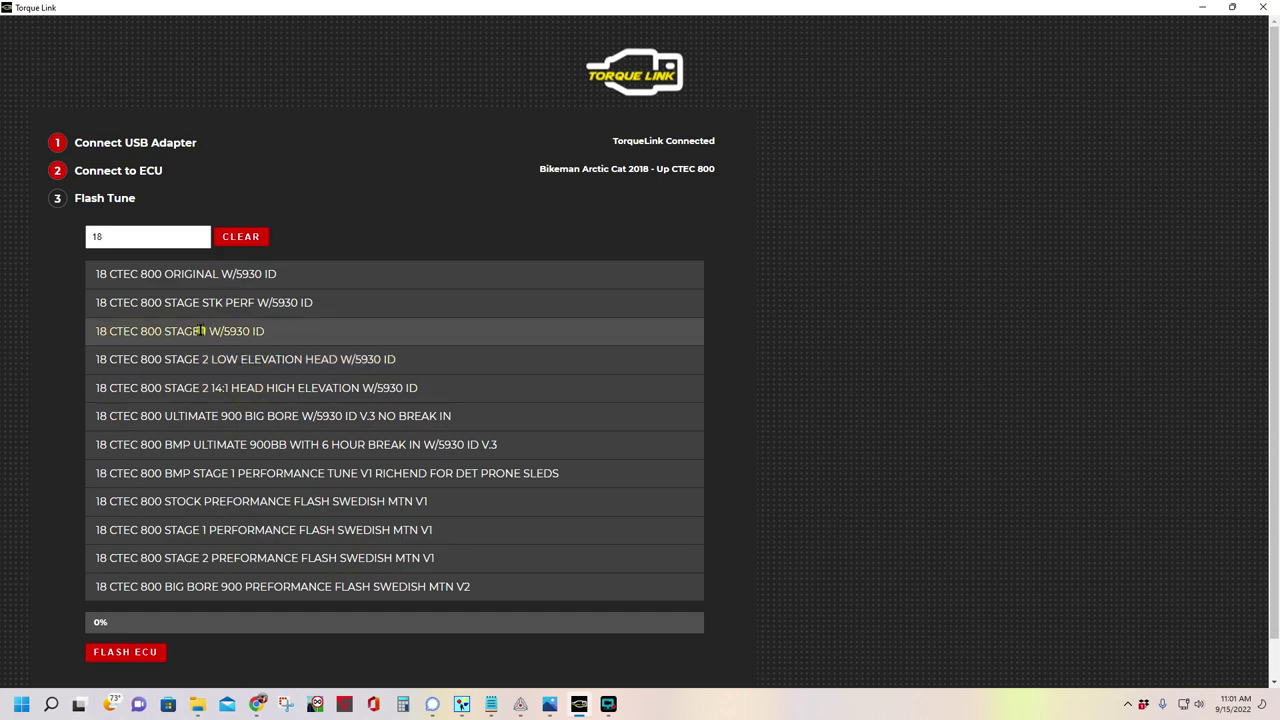
# Review the stock and Swedish MTN tunes, then settle on 18 CTEC 800 STAGE 1 W/5930 ID
pyautogui.click(204, 302)
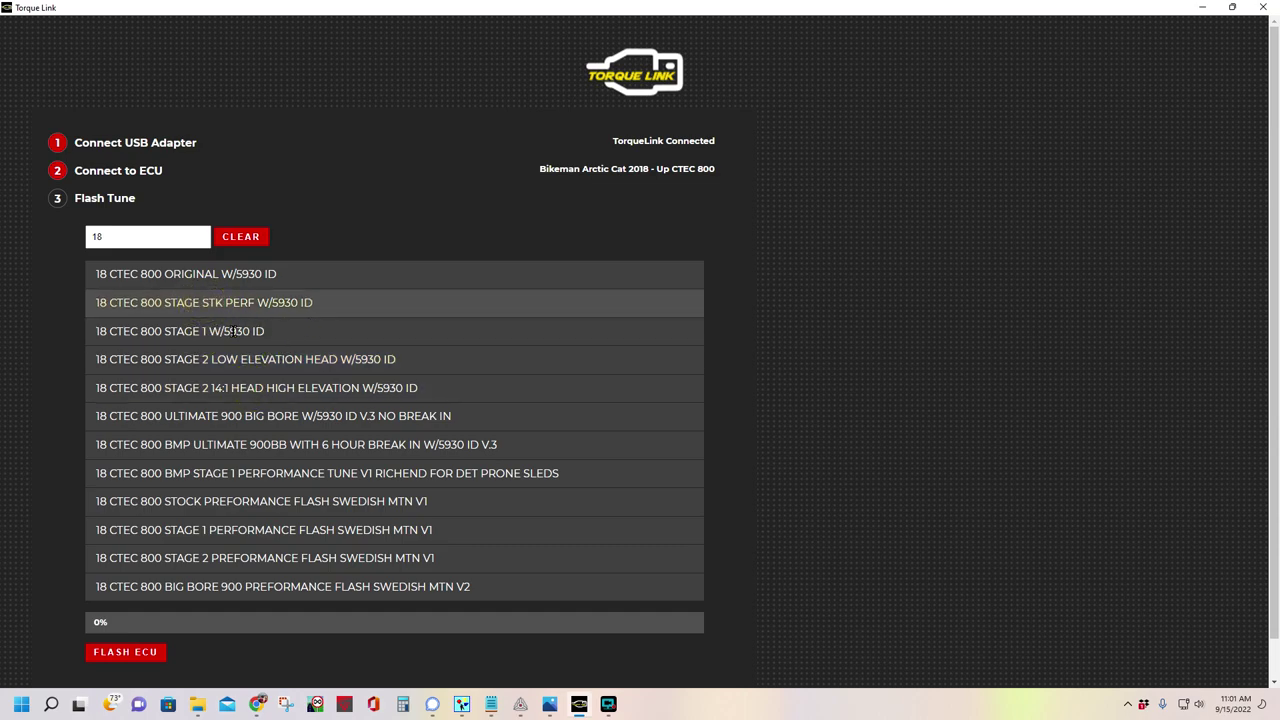
pyautogui.click(380, 502)
pyautogui.click(361, 530)
pyautogui.click(358, 558)
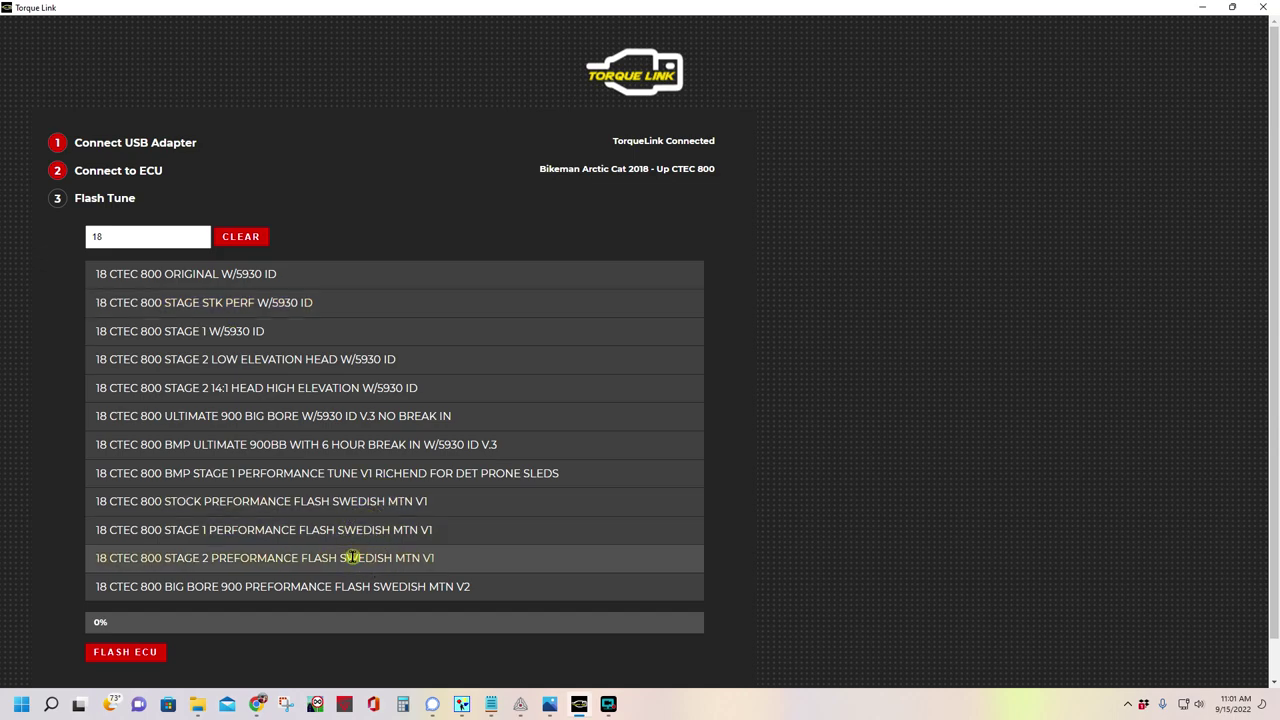
pyautogui.click(366, 500)
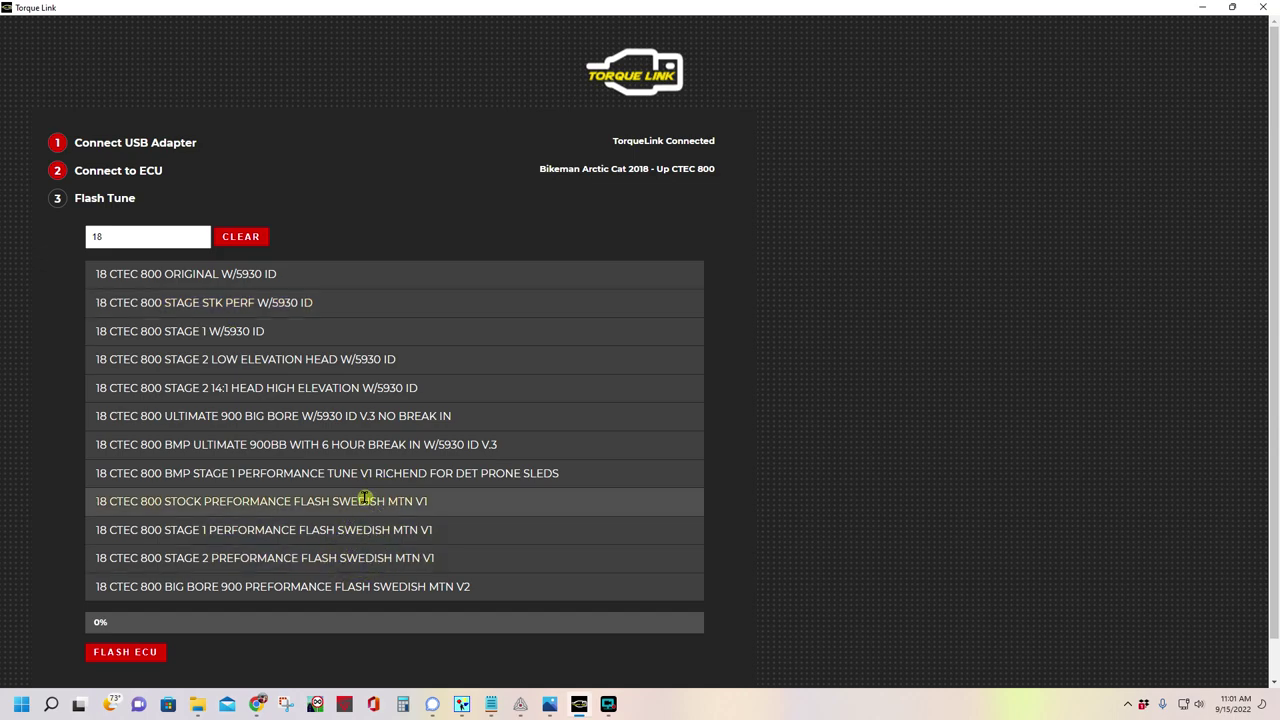
pyautogui.click(278, 338)
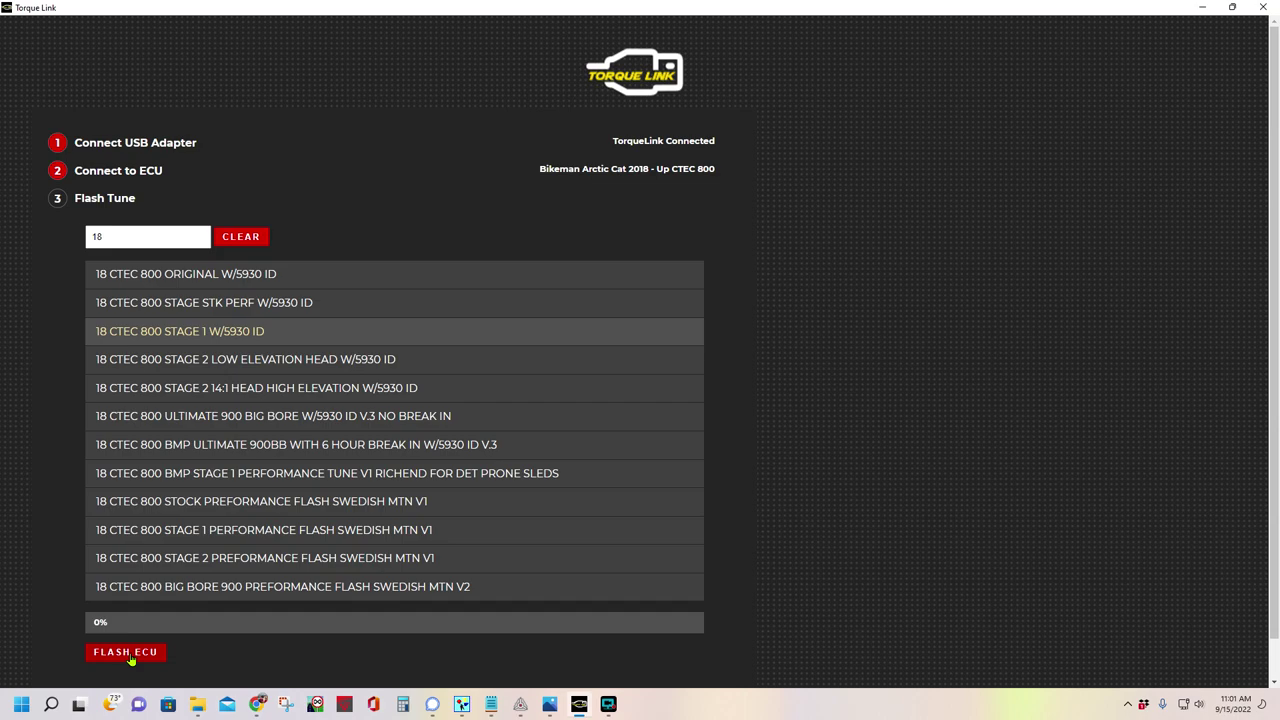
# Flash the 18 CTEC 800 STAGE 1 W/5930 ID tune onto the ECU until it reaches 100%
pyautogui.click(128, 652)
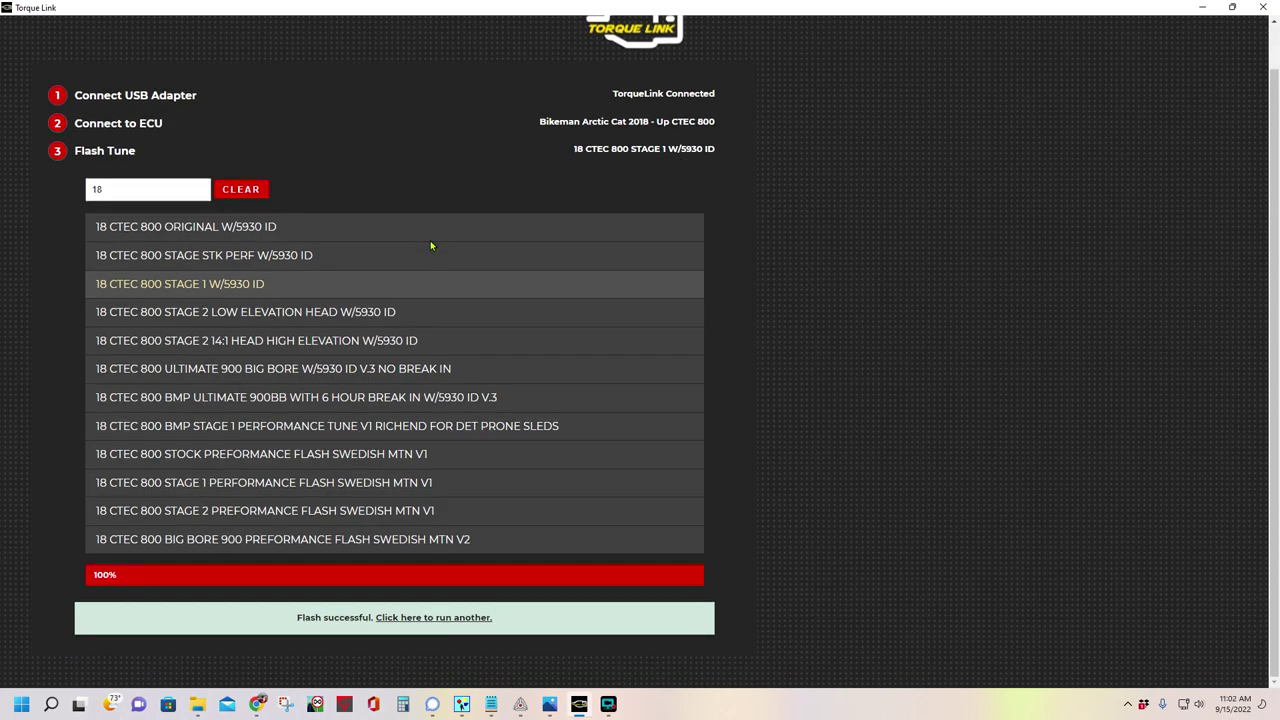
pyautogui.scroll(-1, 436, 420)
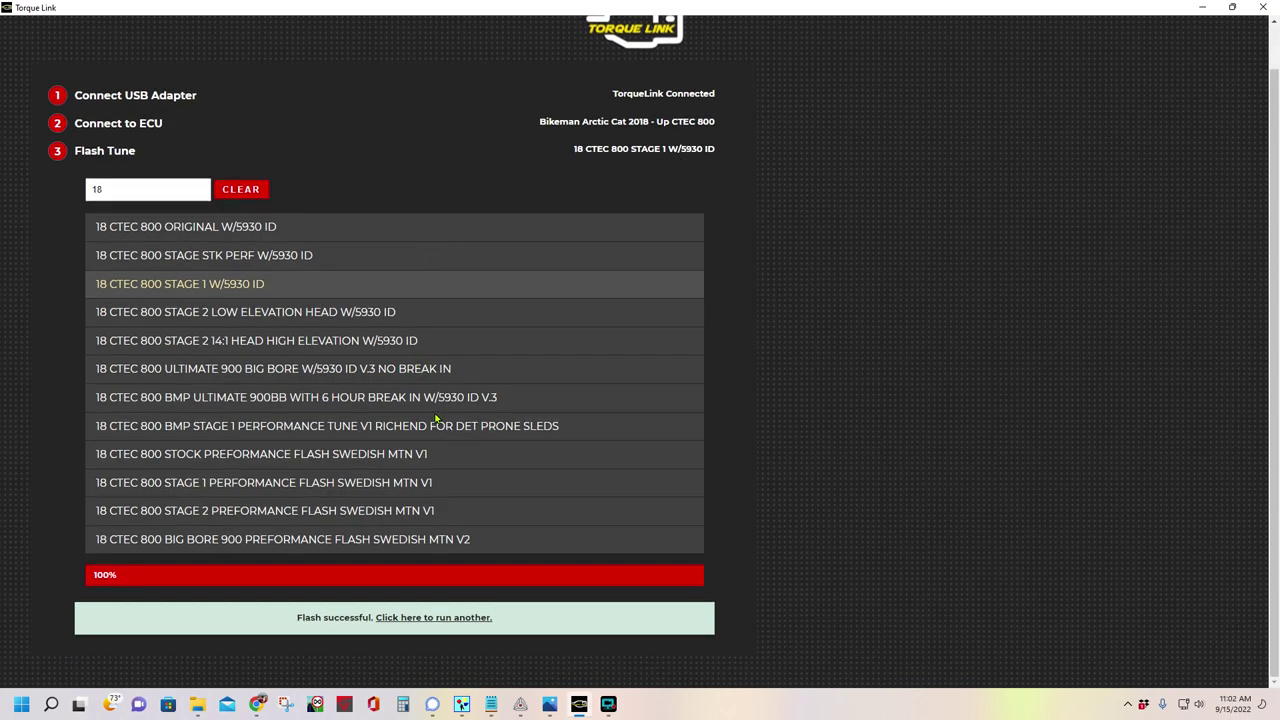